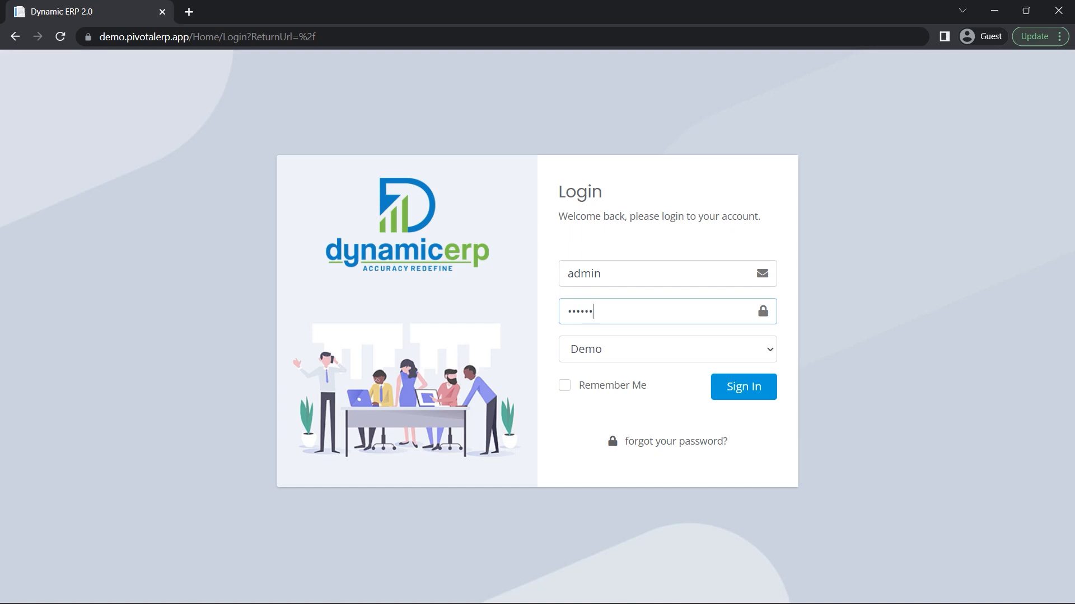
- Sign in to Dynamic ERP with the Demo company selected
{"action": "key", "text": "Return"}
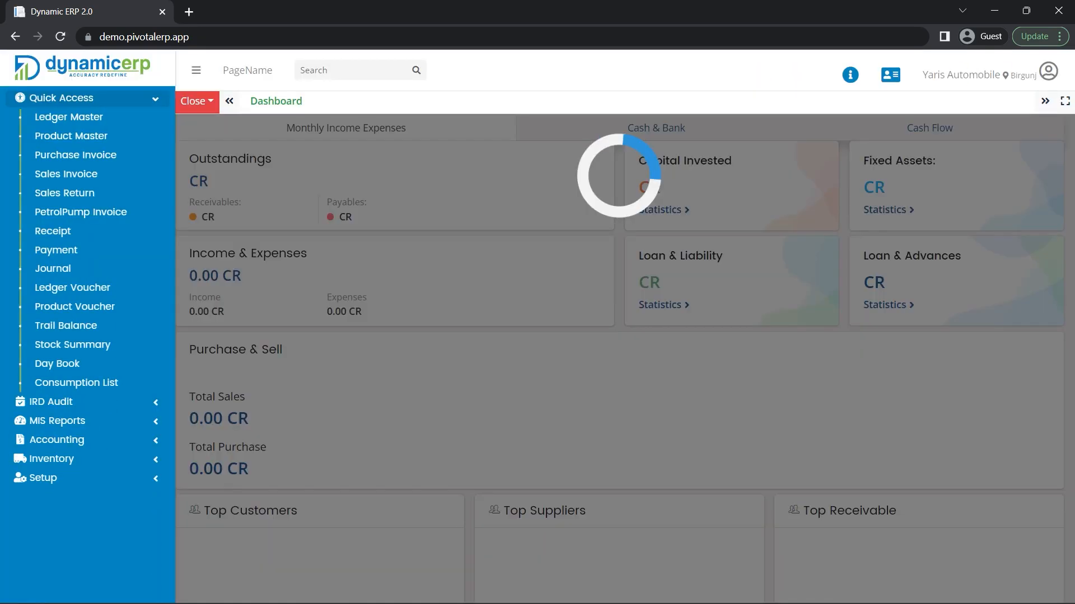
{"action": "left_click", "coordinate": [660, 129]}
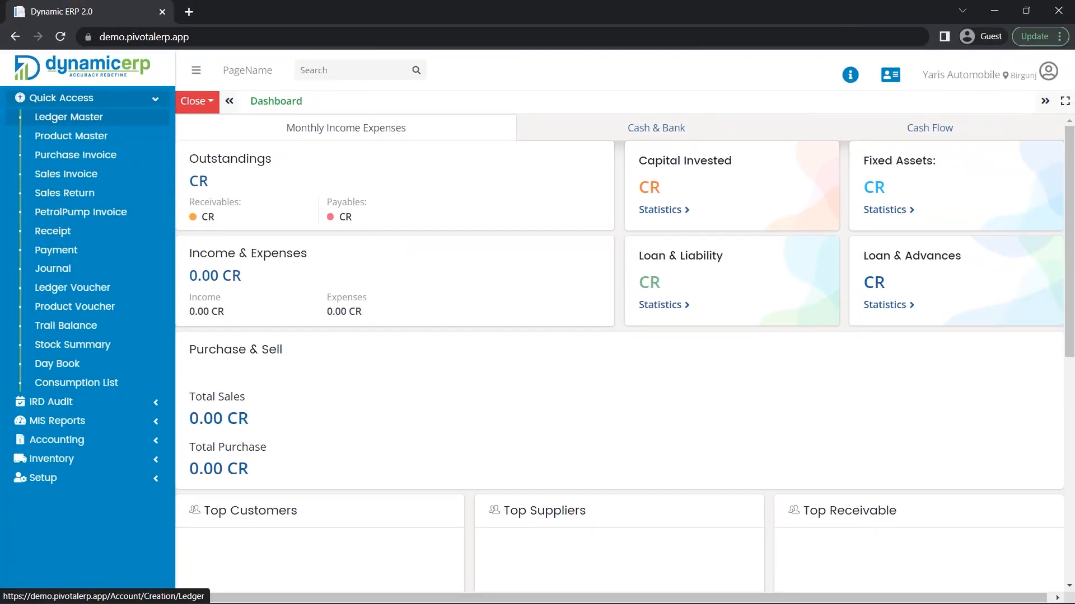
- Open Ledger Master from Quick Access and place the cursor in the Name field
{"action": "left_click", "coordinate": [69, 116]}
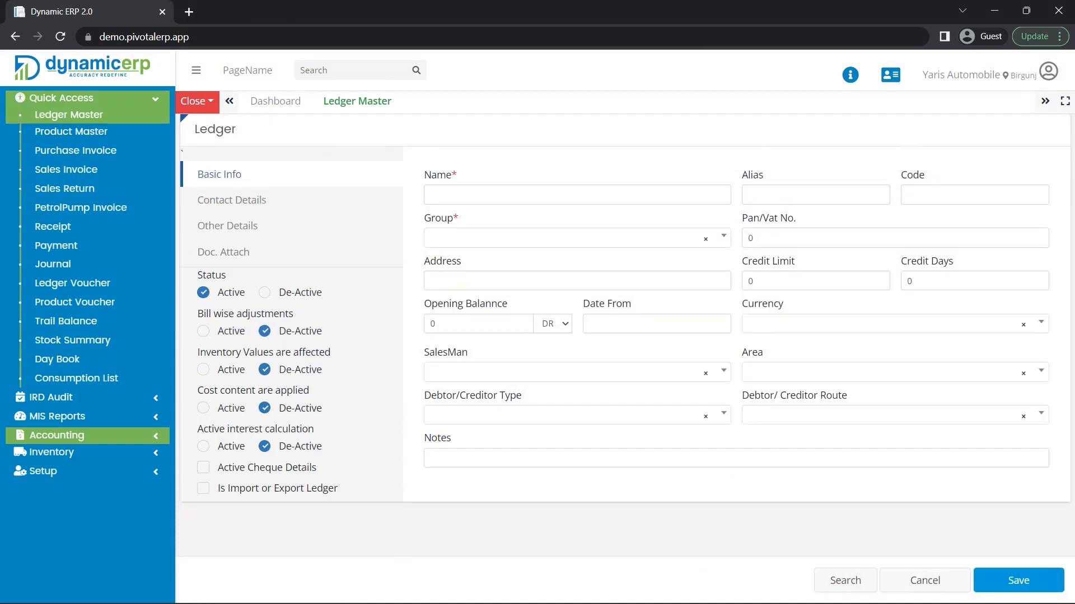
{"action": "left_click", "coordinate": [577, 194]}
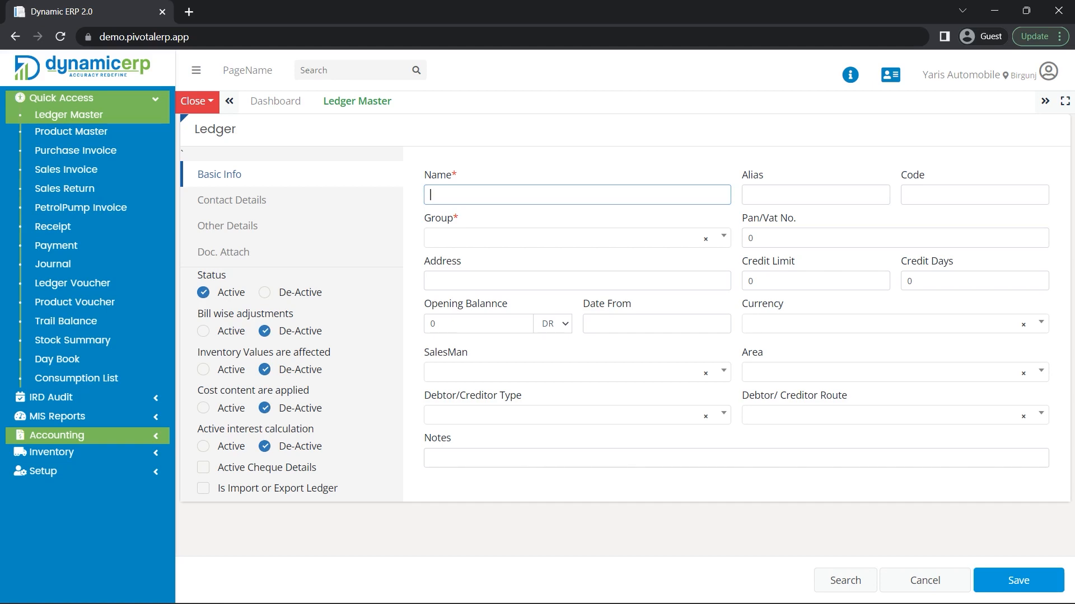
- Name the ledger 'Sagar and Sweeets' and set its group to Sundry Debtors
{"action": "type", "text": "Sagar an"}
{"action": "type", "text": "d"}
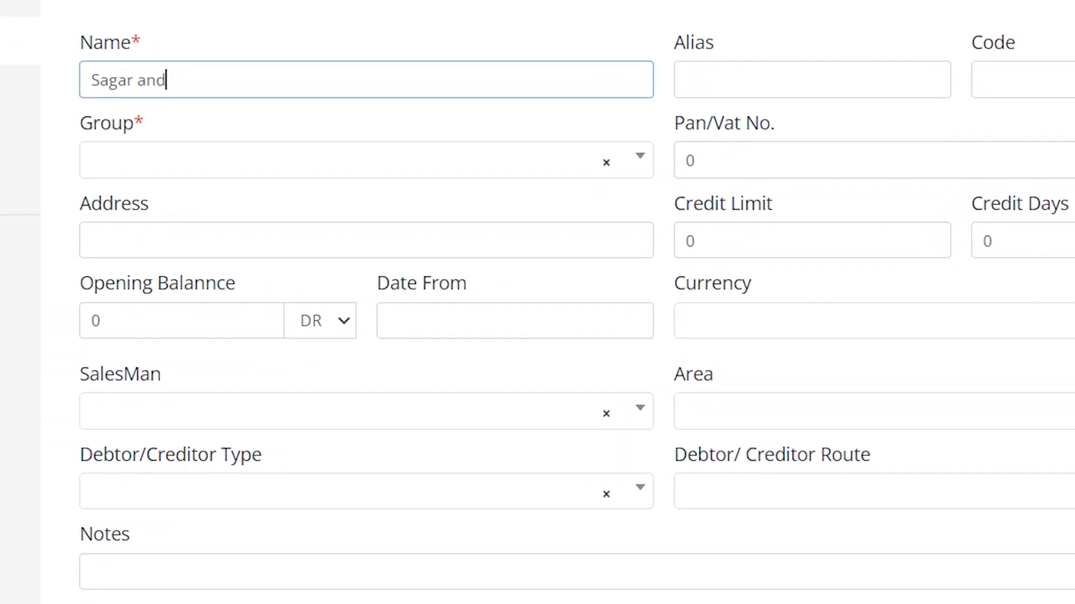
{"action": "type", "text": " Sweeets"}
{"action": "key", "text": "Return"}
{"action": "type", "text": "sun"}
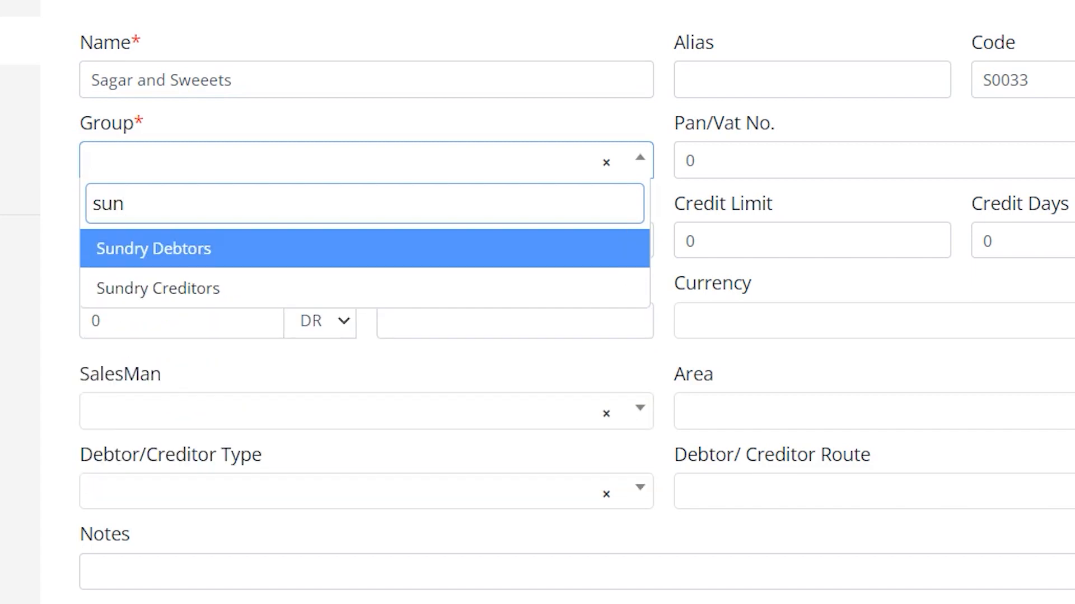
{"action": "key", "text": "Return"}
{"action": "key", "text": "Return"}
- Enter Kathmandu as the address and fill in the PAN/VAT number
{"action": "type", "text": "Kathmandu"}
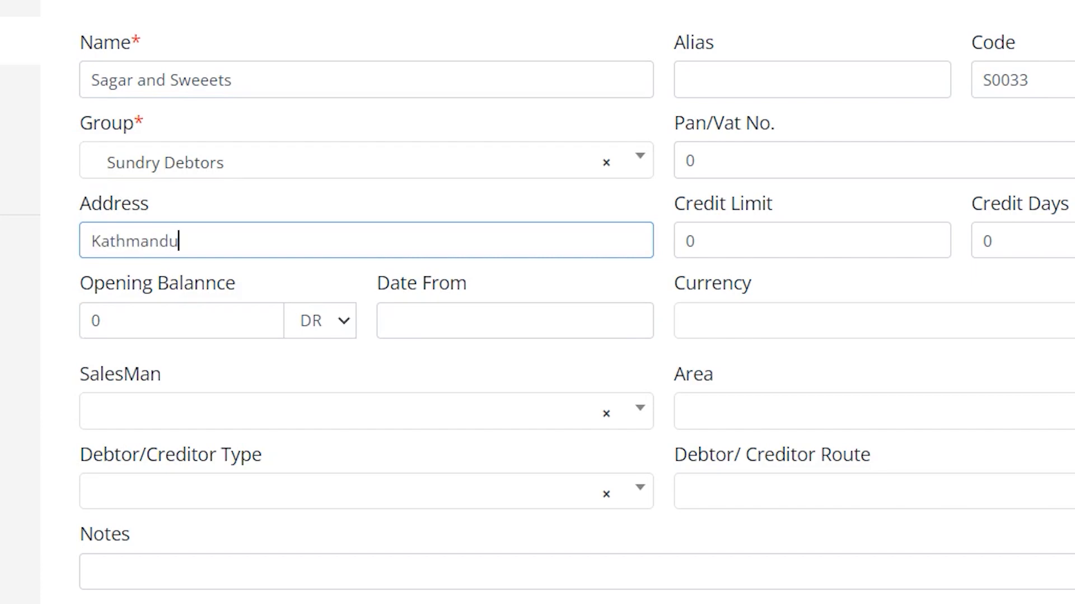
{"action": "left_click", "coordinate": [690, 161]}
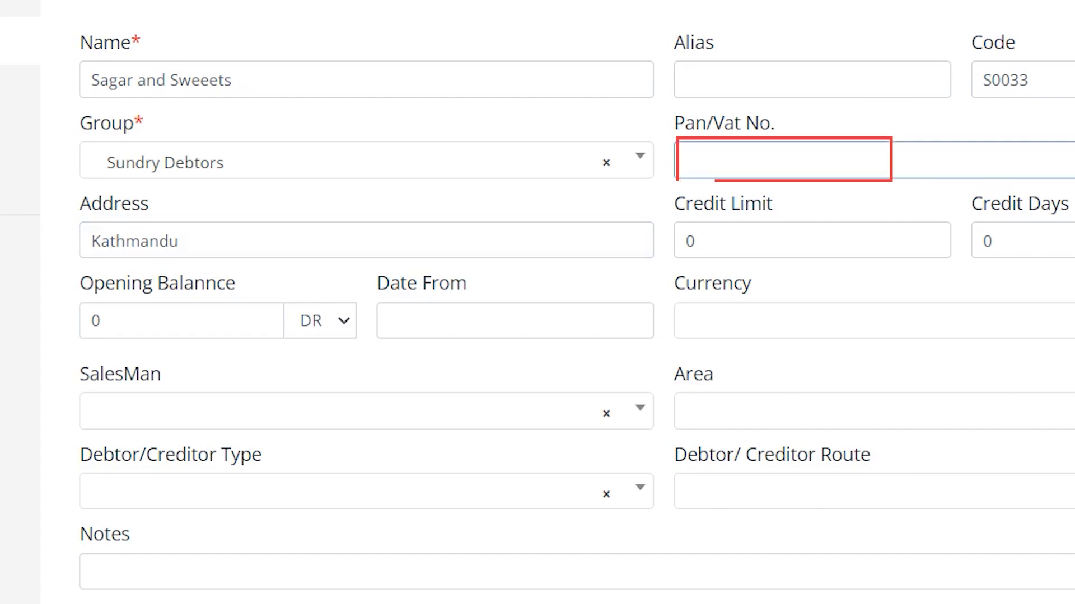
{"action": "type", "text": "987"}
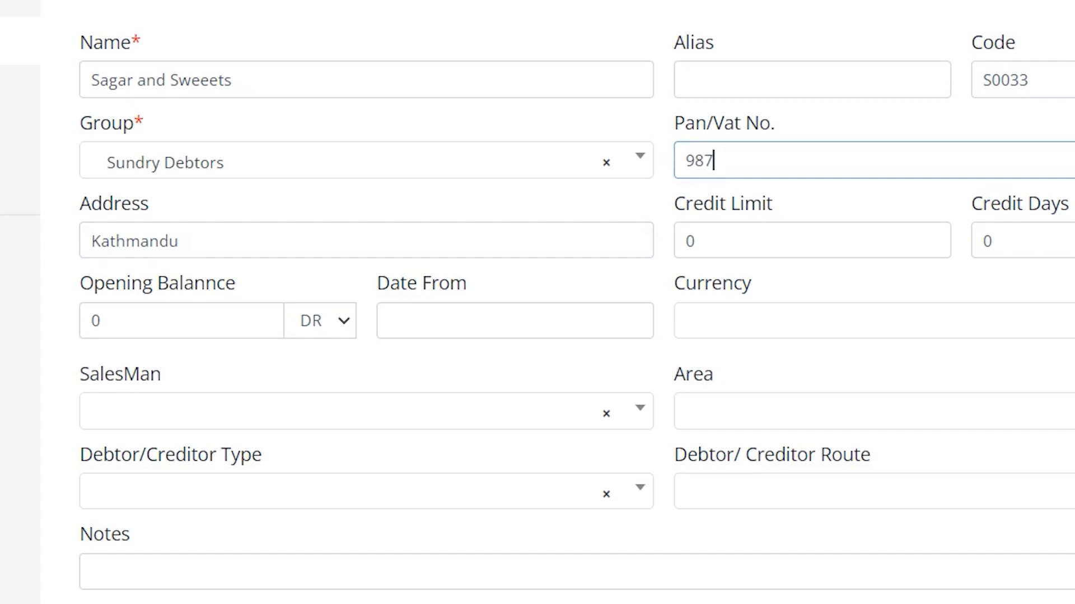
{"action": "type", "text": "890987"}
- Set the credit limit to 800000 and credit days to 60
{"action": "left_click", "coordinate": [812, 241]}
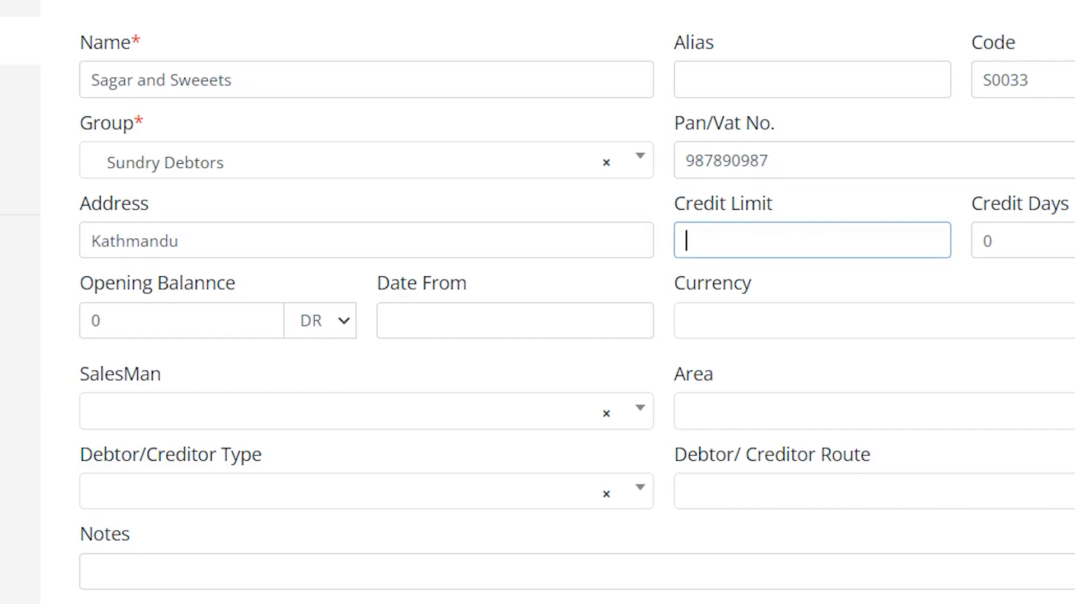
{"action": "type", "text": "8000000"}
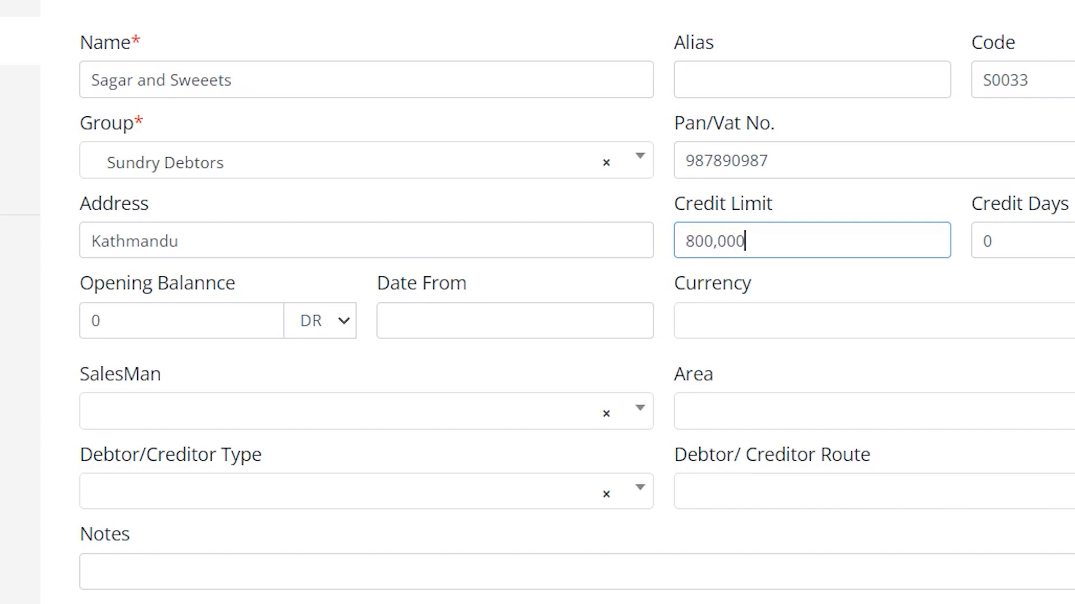
{"action": "left_click", "coordinate": [1013, 241]}
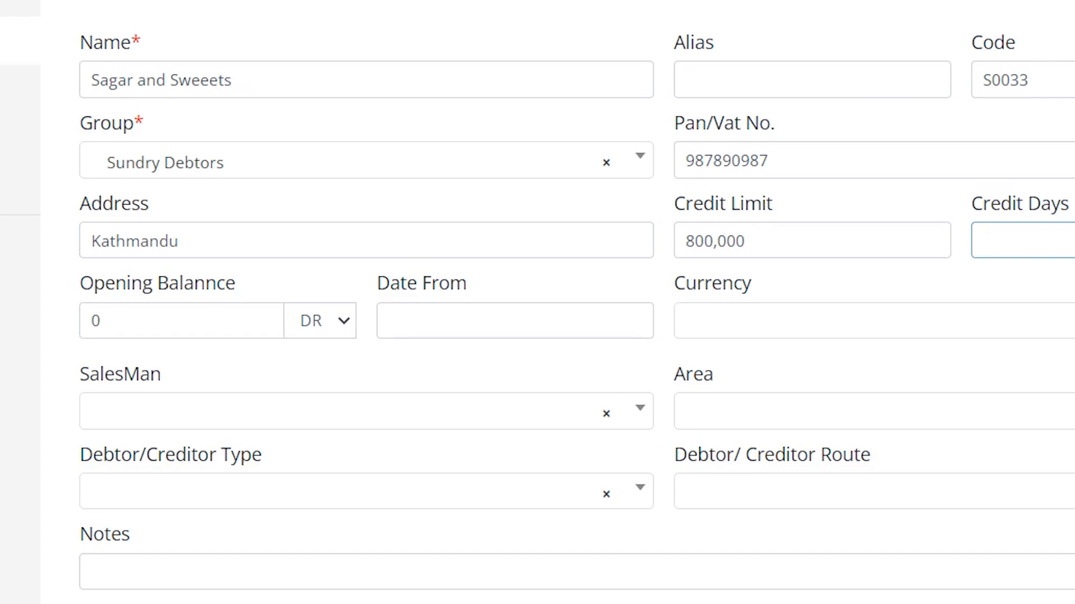
{"action": "type", "text": "60"}
- Enter an 8000 DR opening balance dated from 2079-08-01
{"action": "left_click", "coordinate": [181, 321]}
{"action": "type", "text": "8000"}
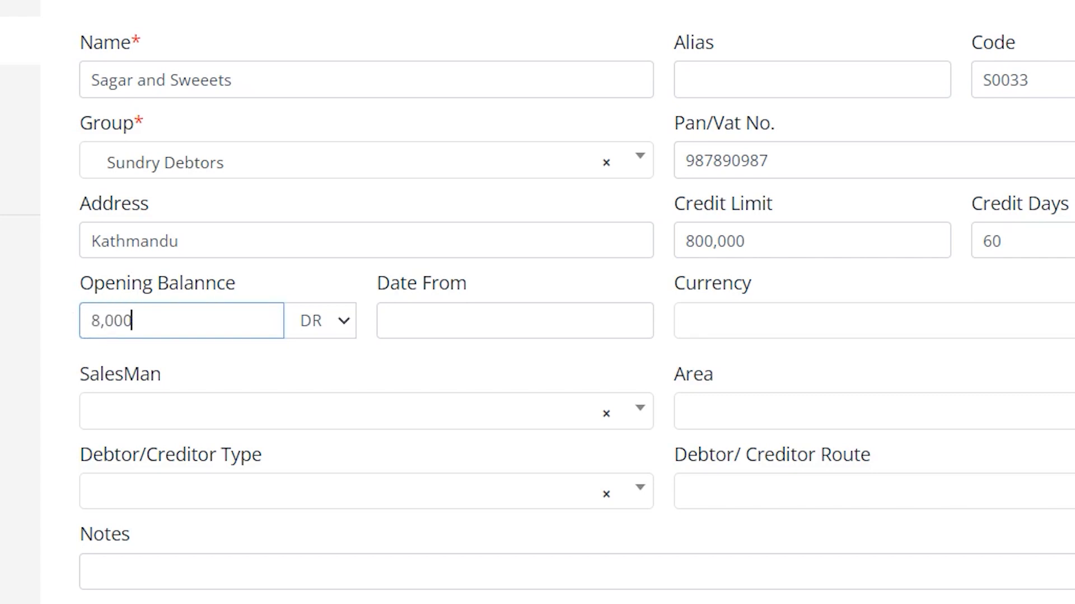
{"action": "left_click", "coordinate": [320, 320]}
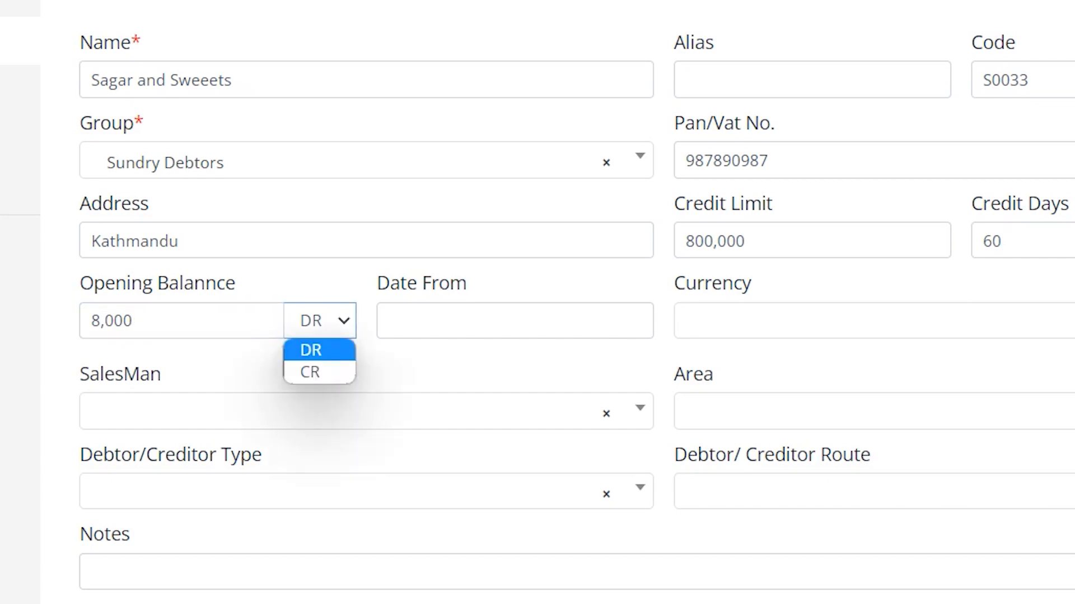
{"action": "key", "text": "Return"}
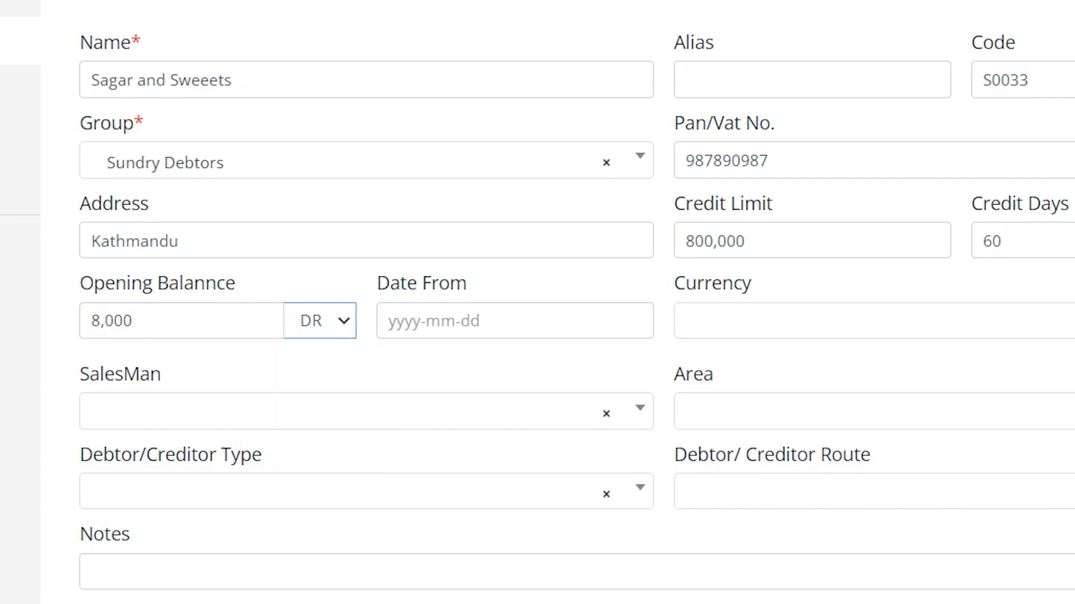
{"action": "left_click", "coordinate": [410, 321]}
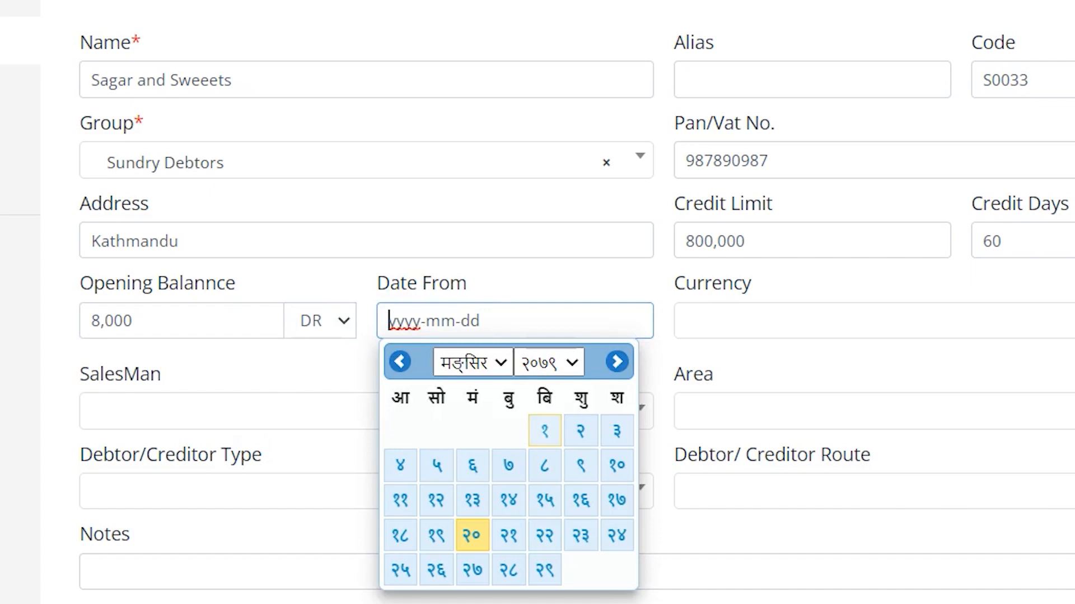
{"action": "left_click", "coordinate": [545, 431]}
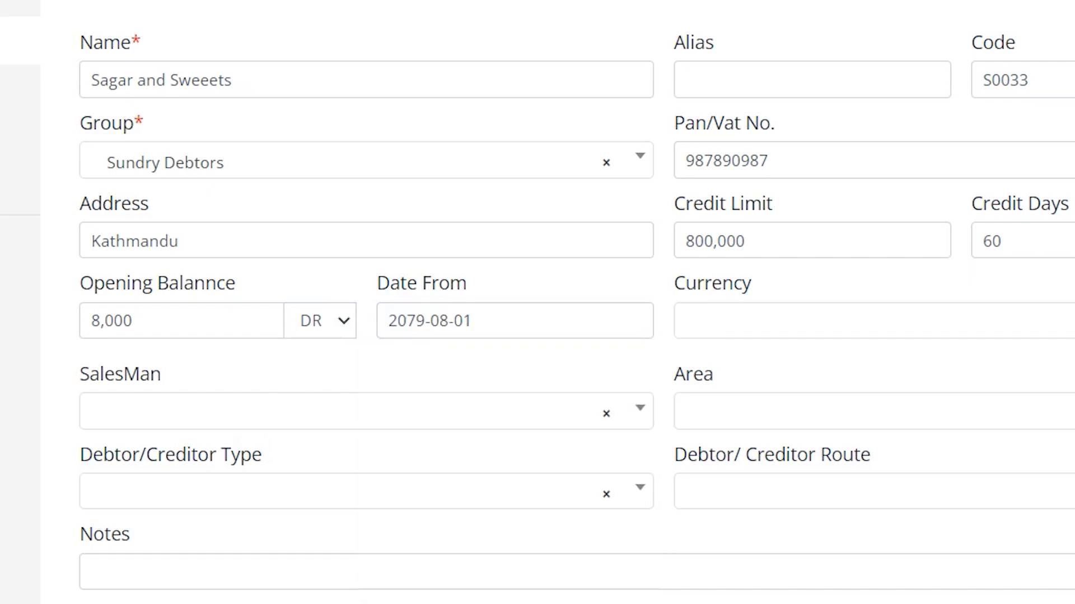
{"action": "left_click", "coordinate": [750, 80]}
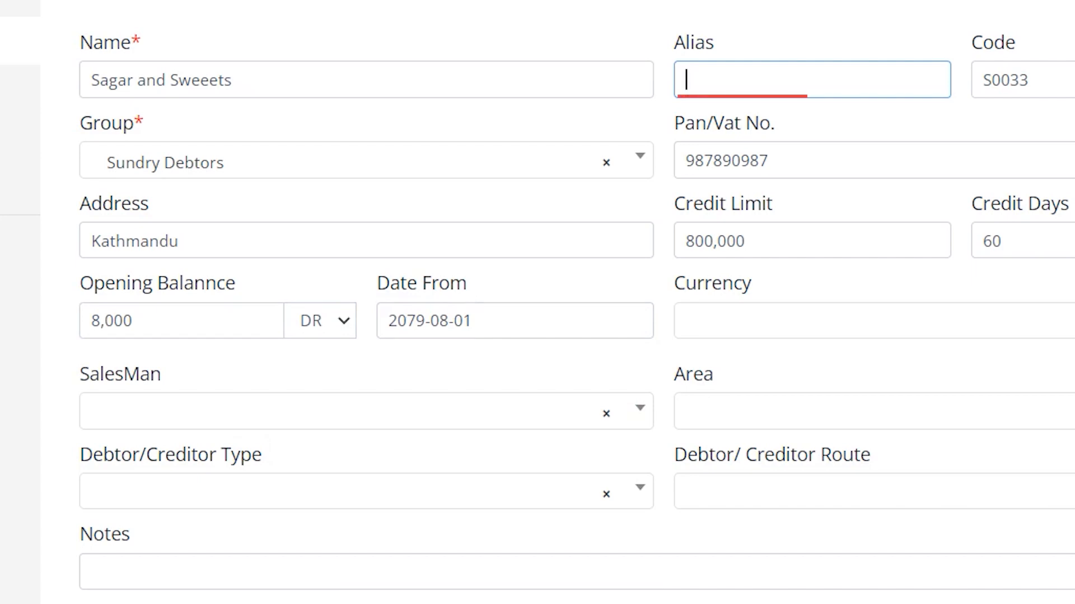
- Set the alias to 's and s co.' and the currency to Rs
{"action": "type", "text": "s a"}
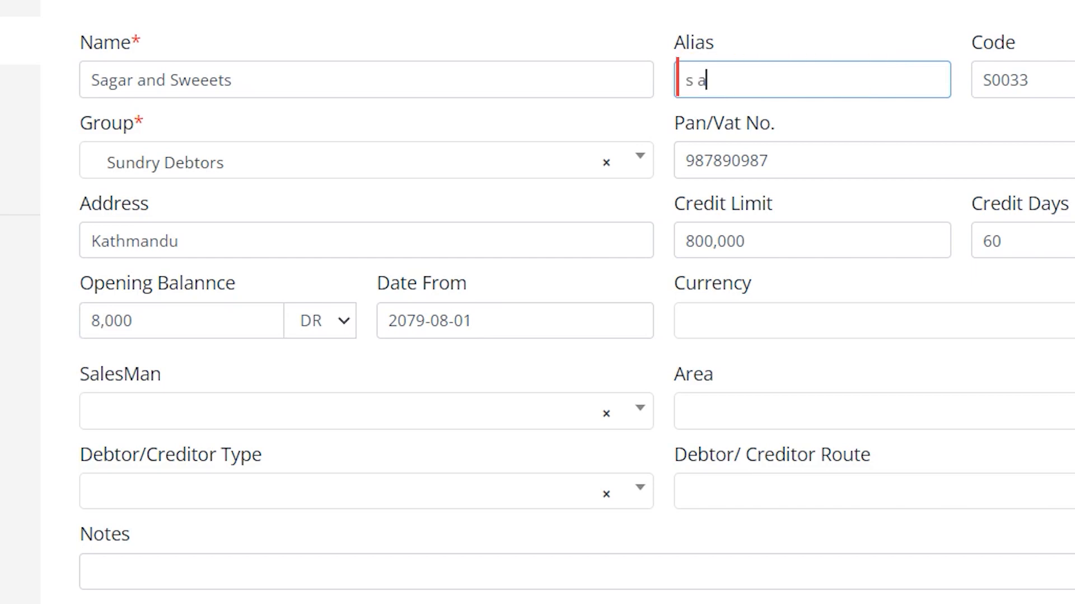
{"action": "type", "text": "nd s co."}
{"action": "left_click", "coordinate": [874, 321]}
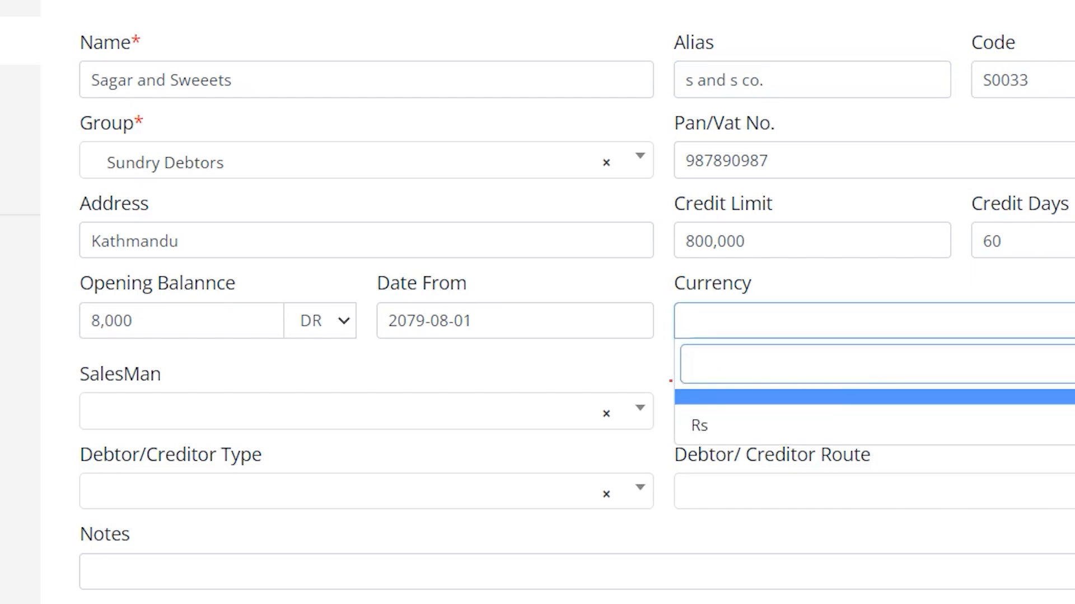
{"action": "key", "text": "Down"}
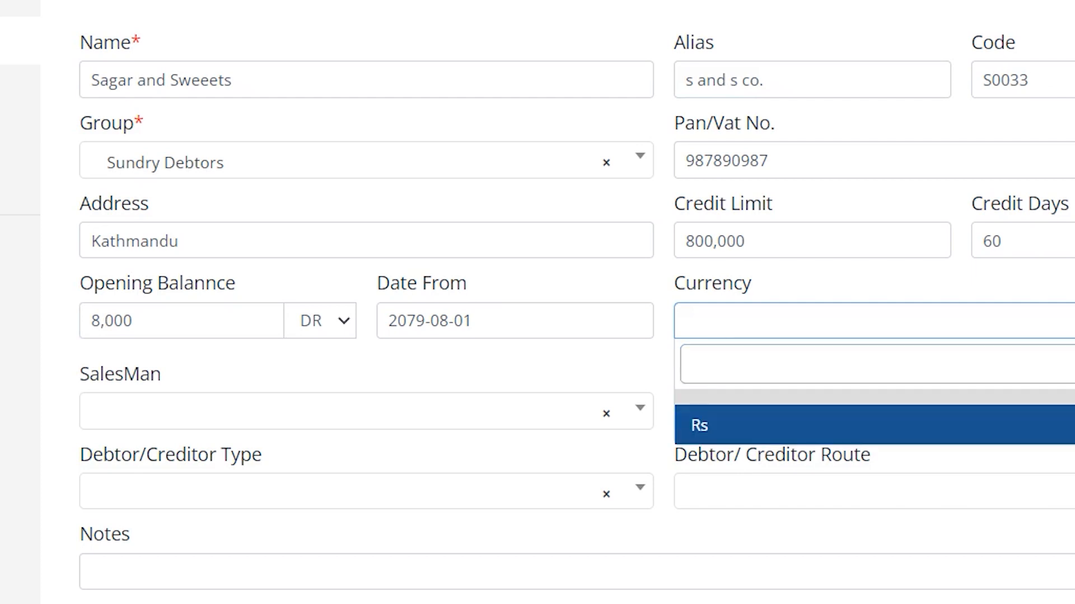
{"action": "key", "text": "Return"}
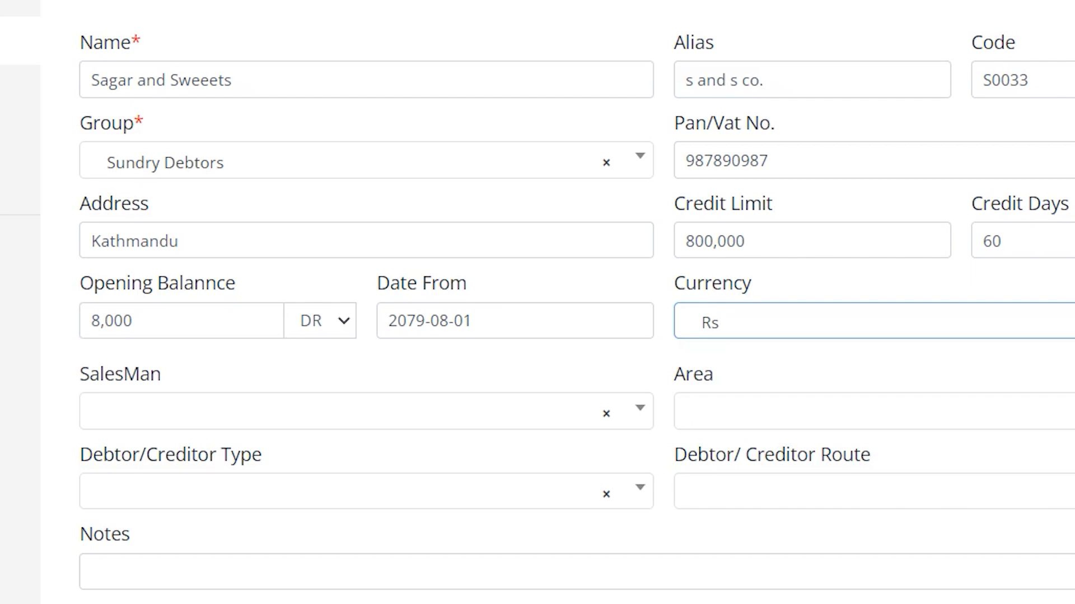
- Assign the first salesman in the list and choose area SAM
{"action": "key", "text": "Tab"}
{"action": "key", "text": "Down"}
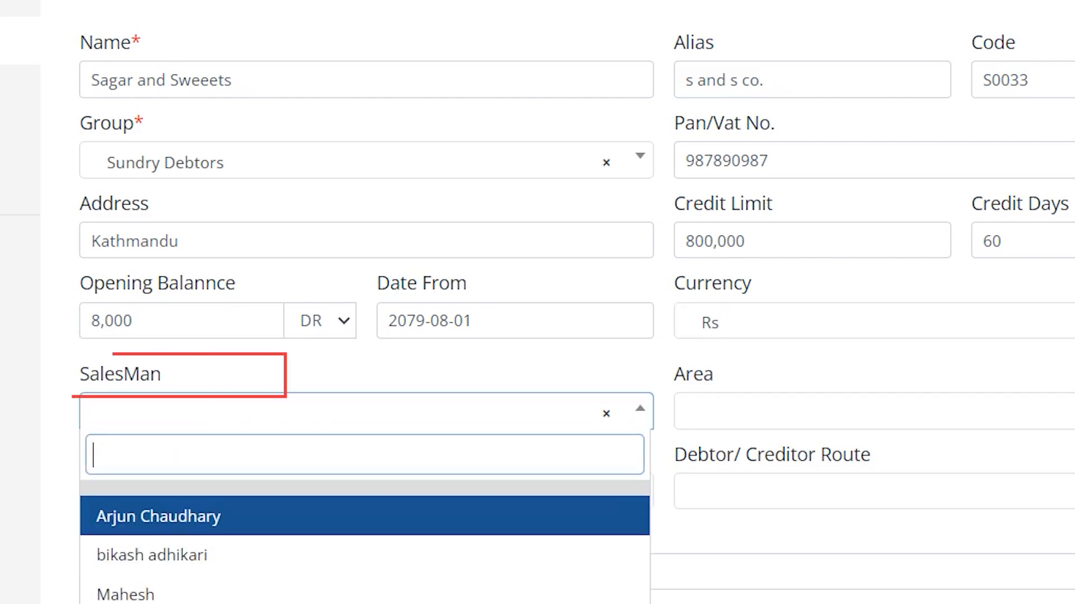
{"action": "key", "text": "Return"}
{"action": "key", "text": "Tab"}
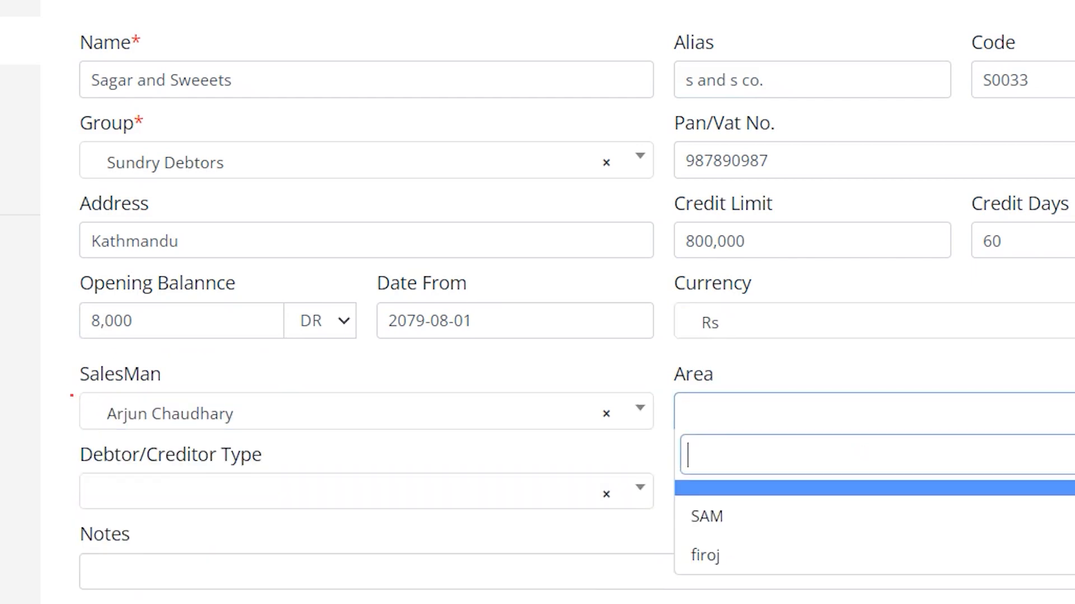
{"action": "key", "text": "Down"}
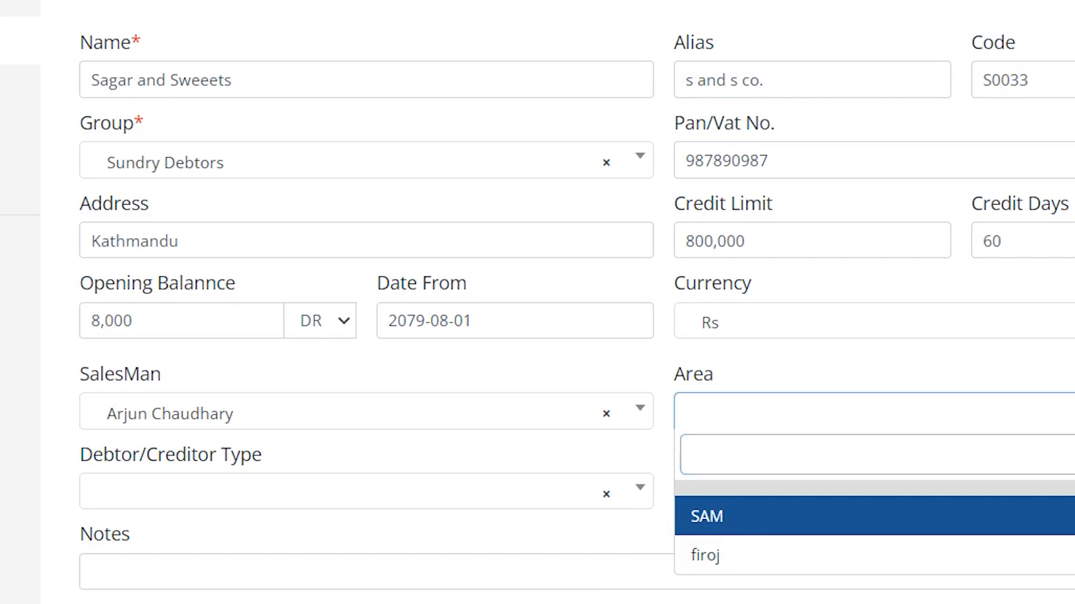
{"action": "key", "text": "Return"}
{"action": "key", "text": "Tab"}
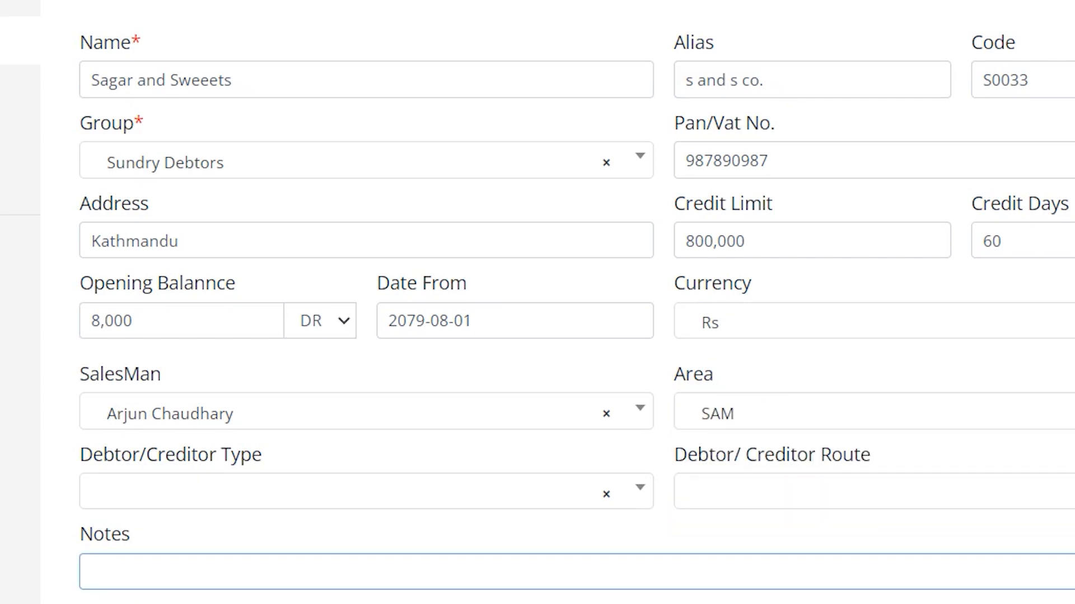
- Leave Debtor/Creditor Type and Route empty, save the ledger, then search 'sun' for the group
{"action": "scroll", "coordinate": [538, 296], "scroll_direction": "down", "scroll_amount": 1}
{"action": "key", "text": "Tab"}
{"action": "key", "text": "Return"}
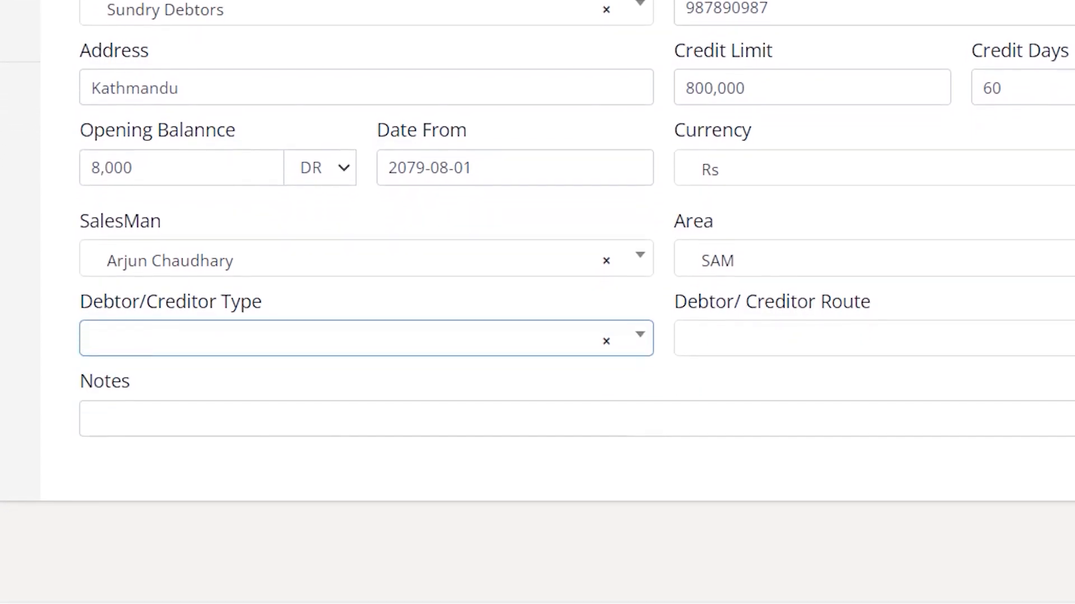
{"action": "key", "text": "Tab"}
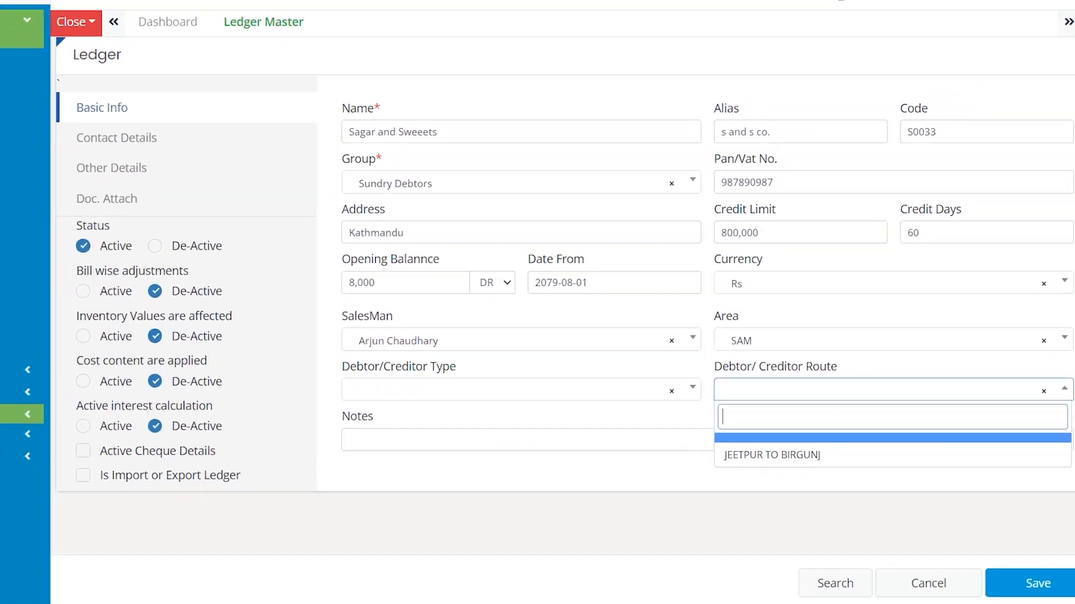
{"action": "key", "text": "Return"}
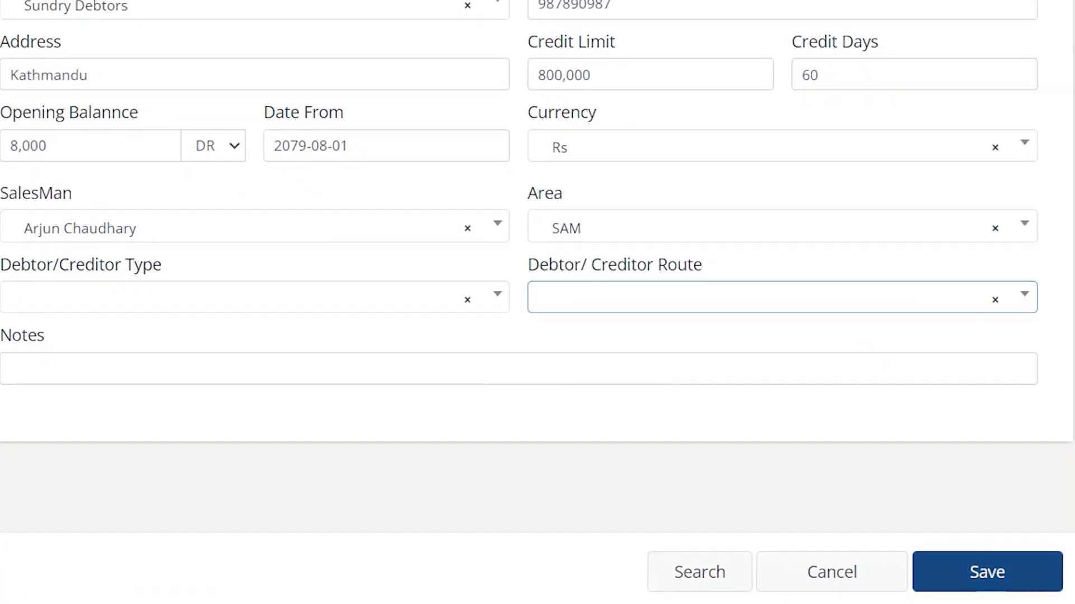
{"action": "left_click", "coordinate": [987, 572]}
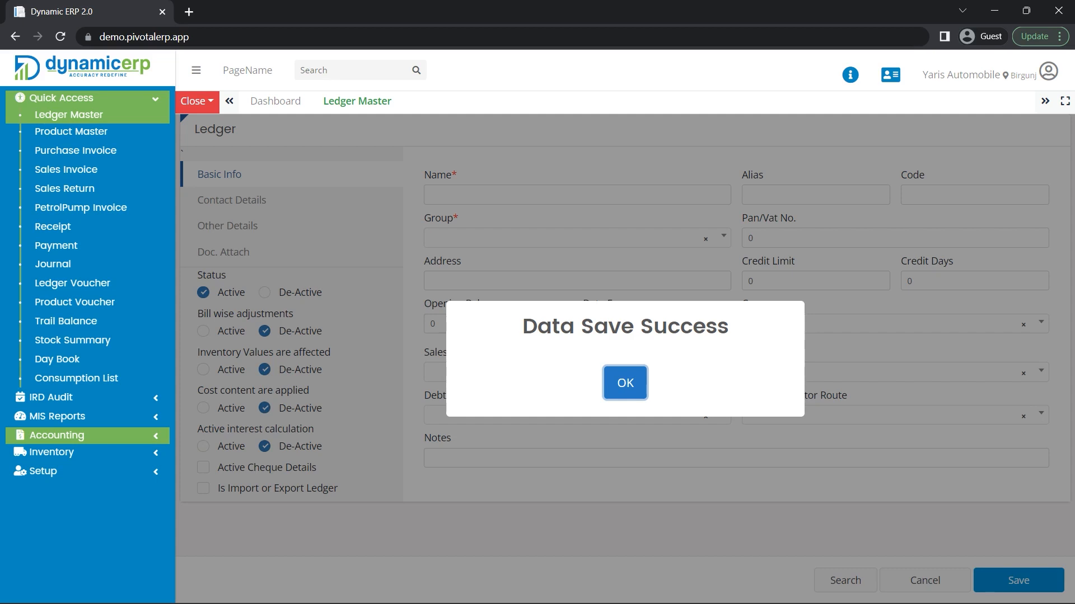
{"action": "key", "text": "Return"}
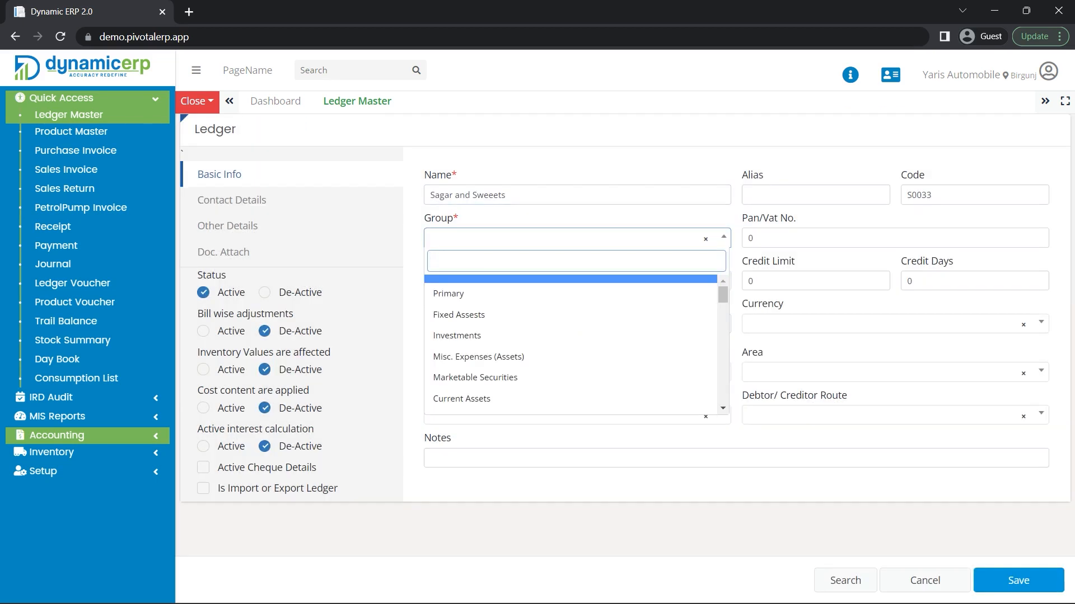
{"action": "type", "text": "sun"}
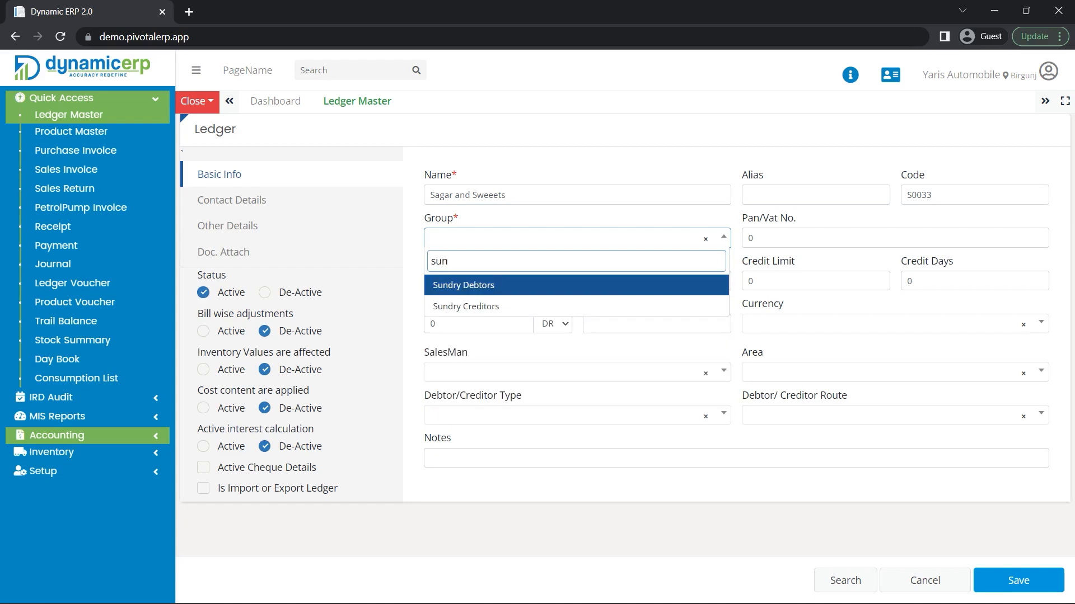